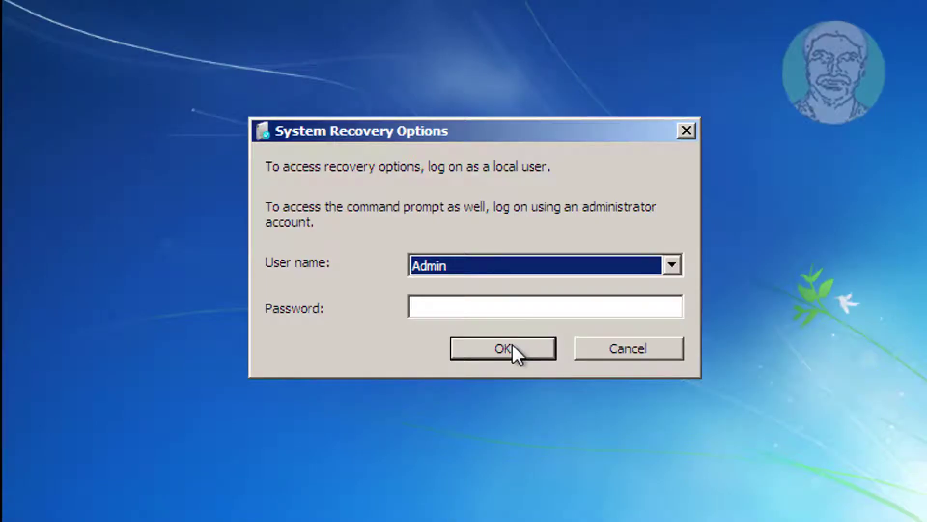
Step: Place the cursor in the Password field of the Admin logon prompt
click(452, 308)
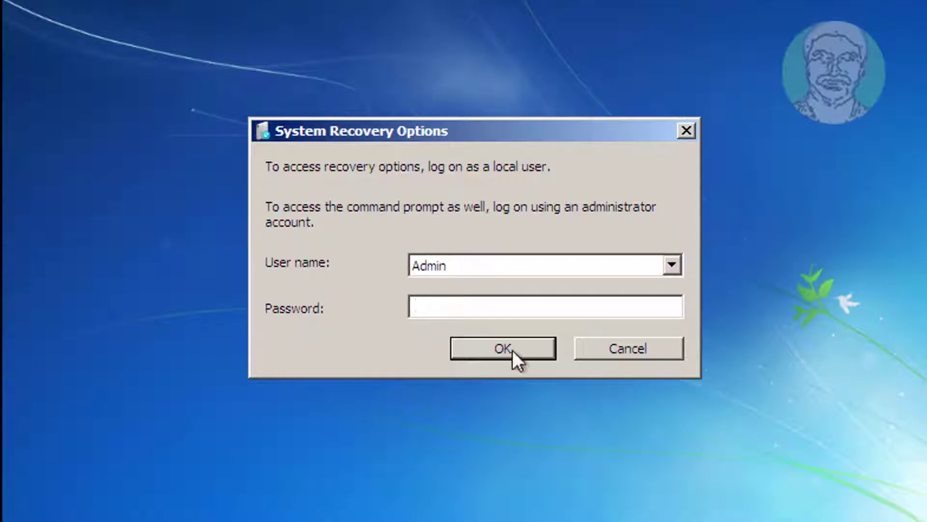
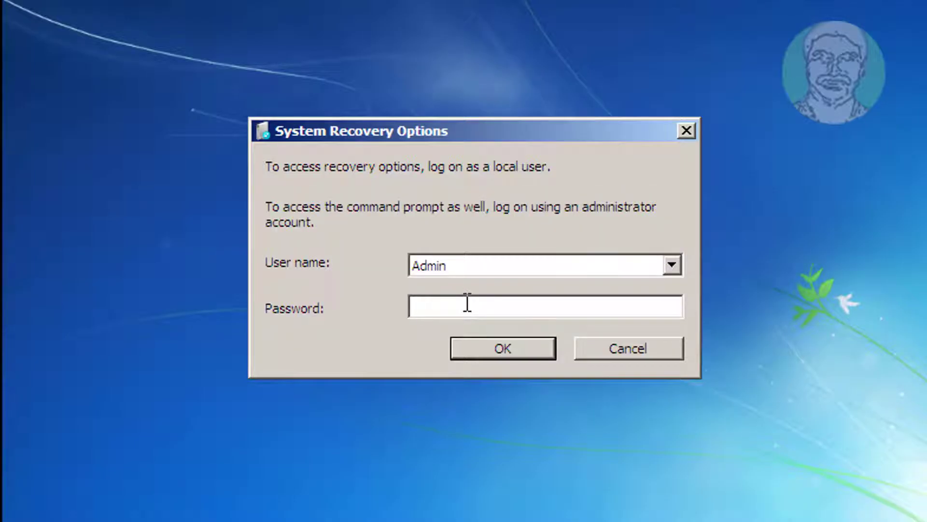
Step: Log on as the Admin user with the account password to reach the recovery tool list
text(******)
text(••)
key(Return)
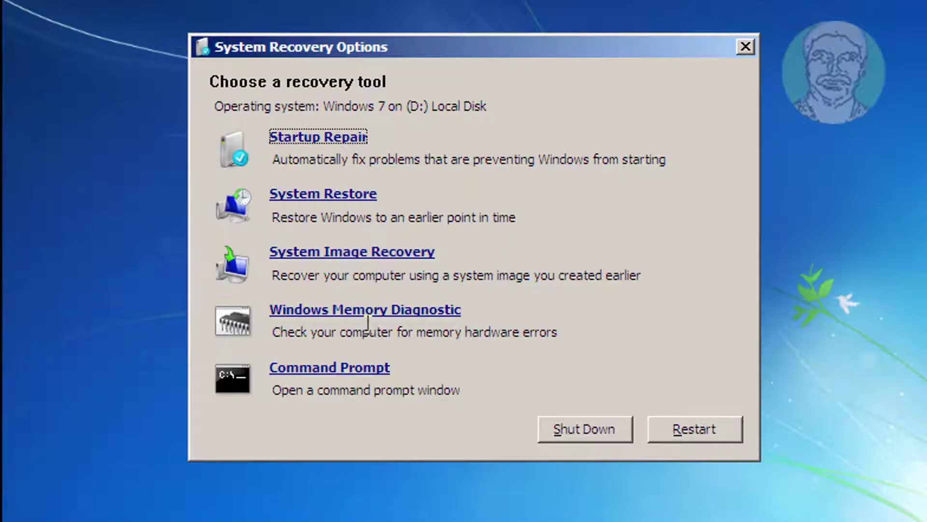
Step: Run Startup Repair until it reports no problem, then return to the full list of recovery tools
click(331, 136)
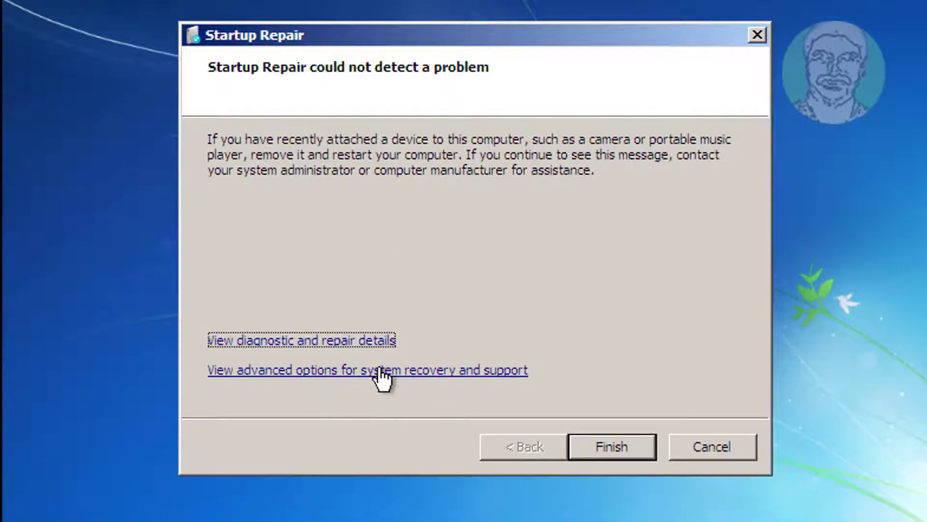
click(357, 371)
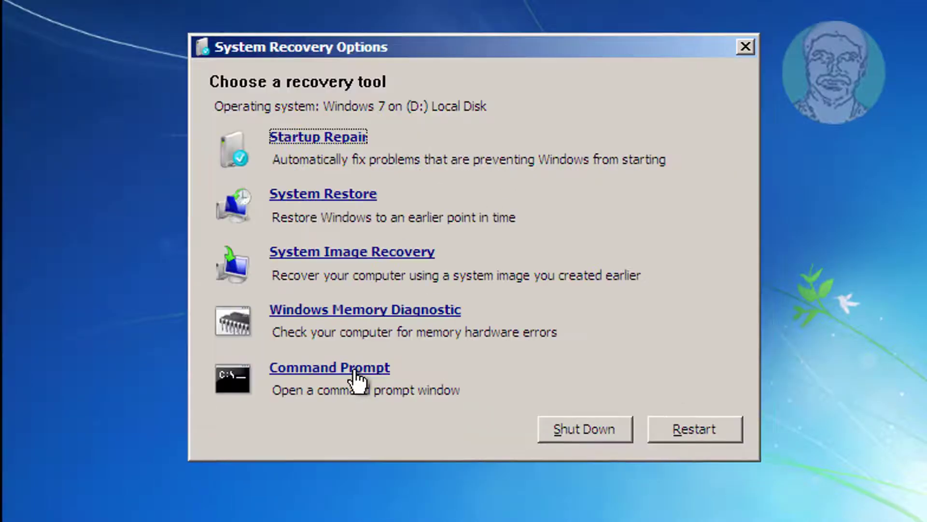
Step: Open Command Prompt and list drive C, showing it is the empty System Reserved volume
click(324, 370)
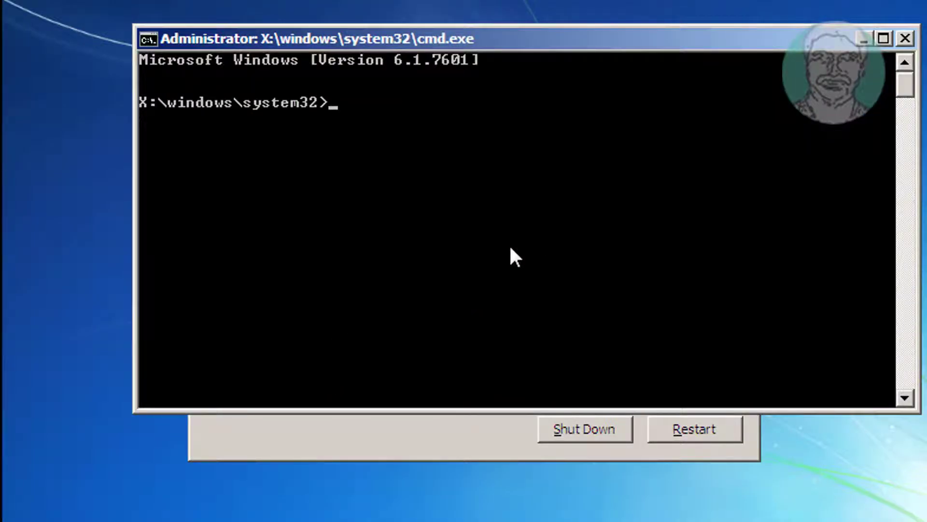
text(c:)
key(Return)
text(dir)
key(Return)
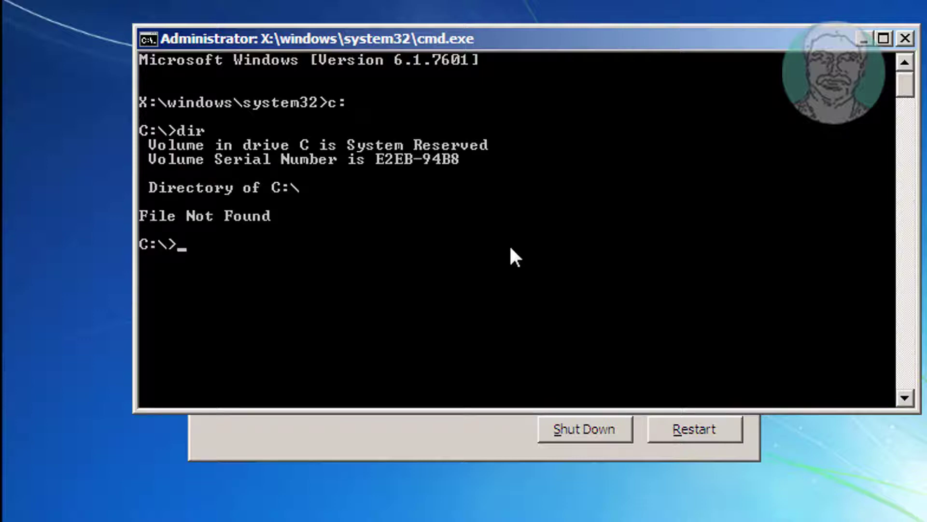
Step: List drive D and highlight the Windows folder row to confirm the installation is there
text(d:)
key(Return)
text(dir)
key(Return)
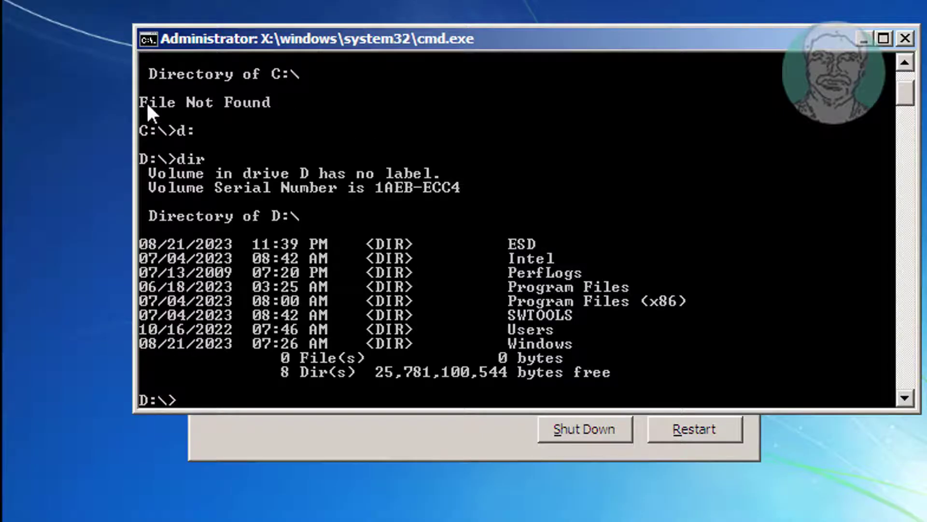
drag(587, 343, 292, 344)
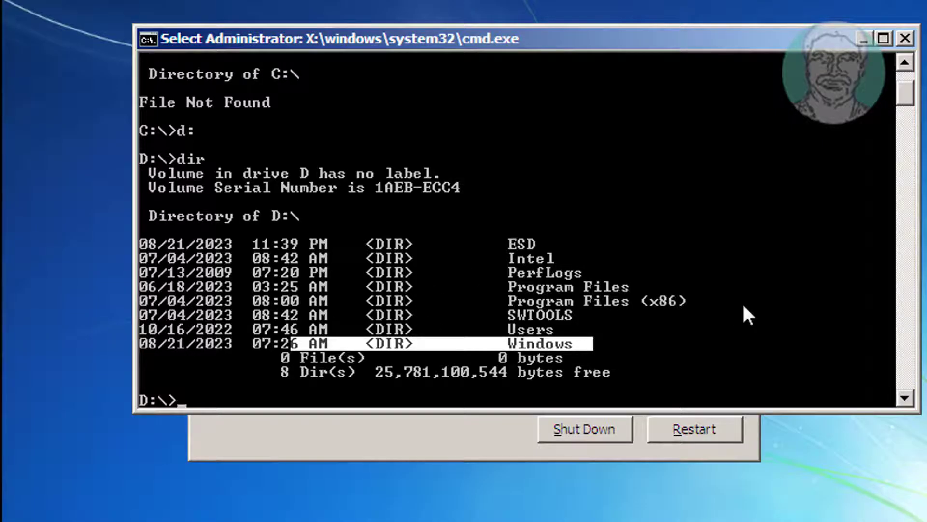
Step: Run chkdsk /f /x /r d: and let all five stages finish with corrections made
text(chkds)
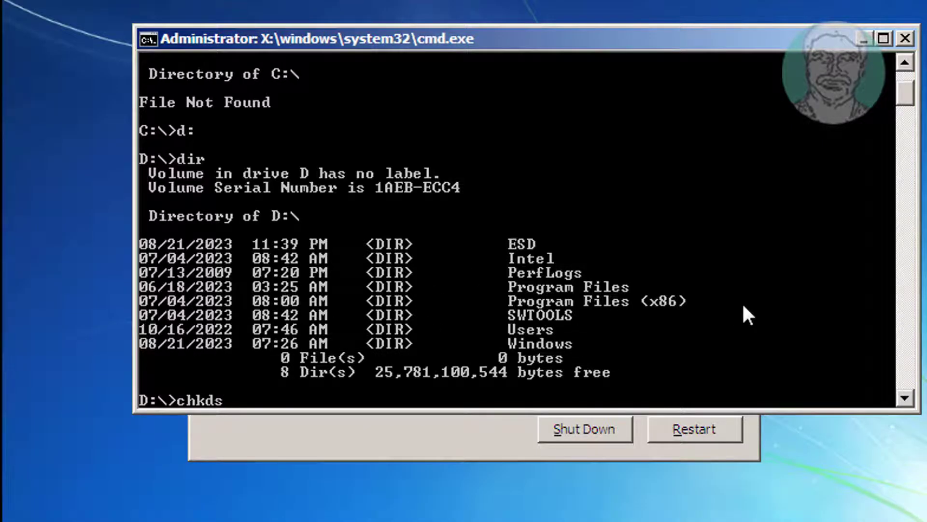
text(k /f /x /r d:)
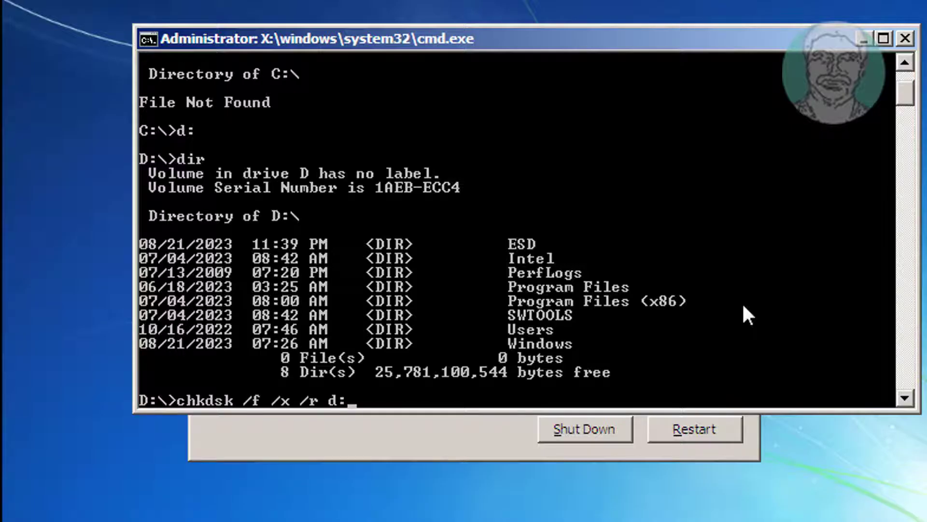
key(Return)
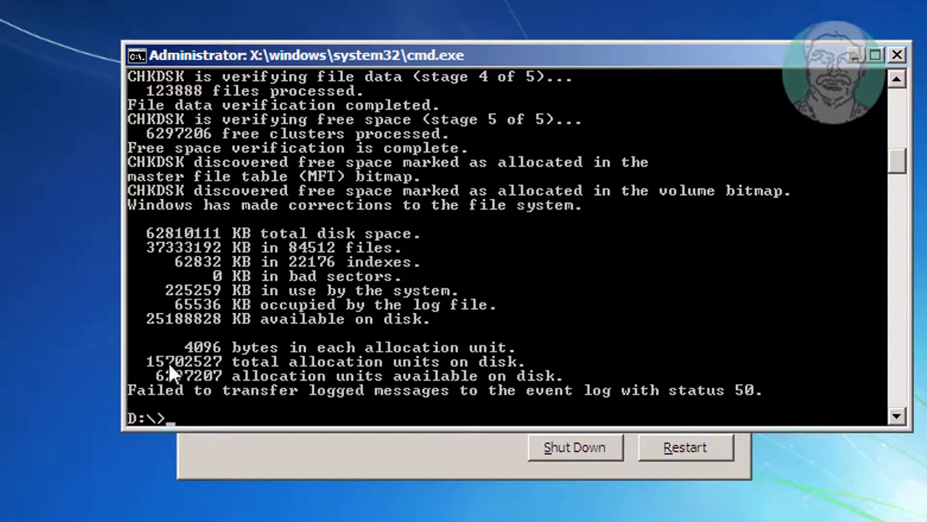
Step: Clear the accidental console selection and exit cmd.exe back to the recovery tools list
click(263, 379)
key(Escape)
text(ex)
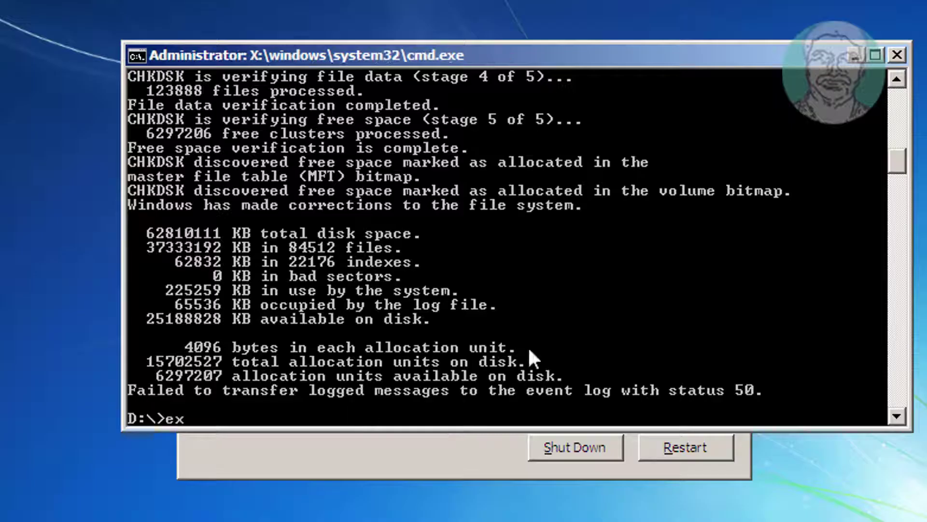
text(it)
key(Return)
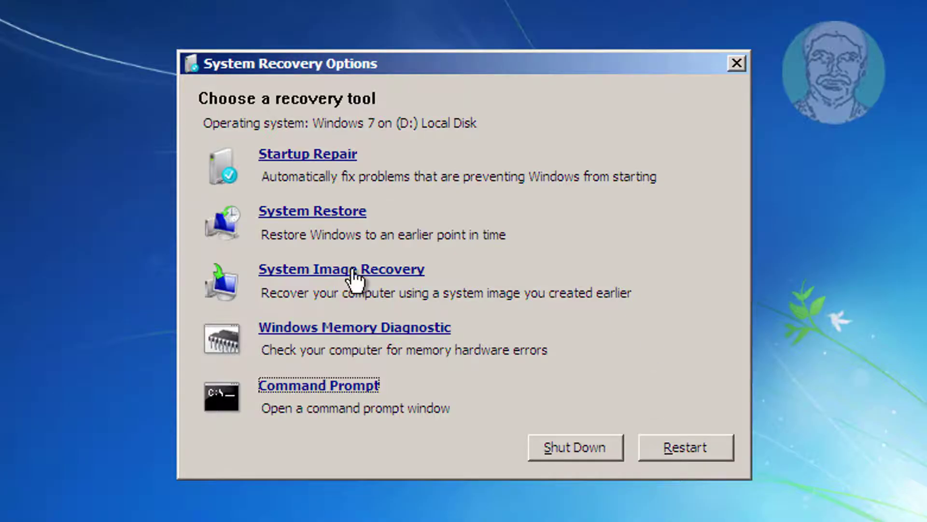
Step: Launch System Restore and select the 7/11/2023 8:10:56 AM Windows Update restore point
click(334, 209)
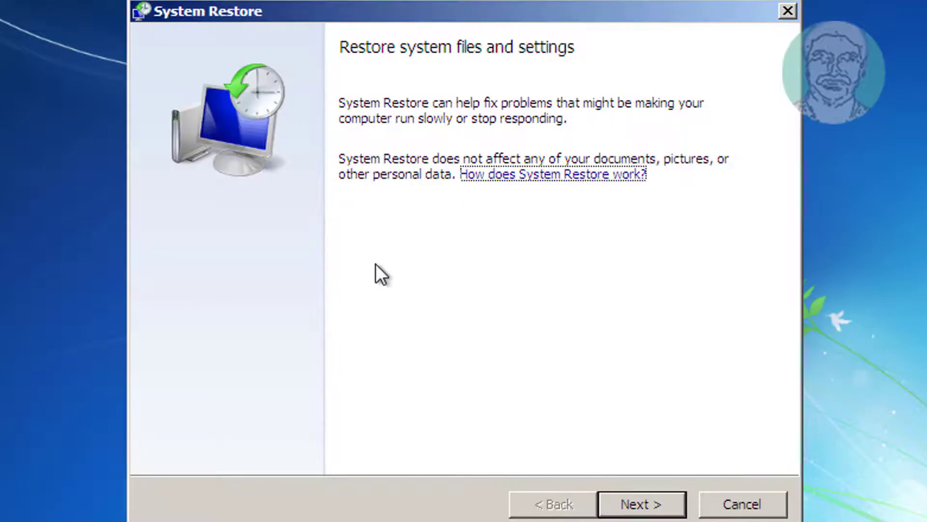
click(649, 504)
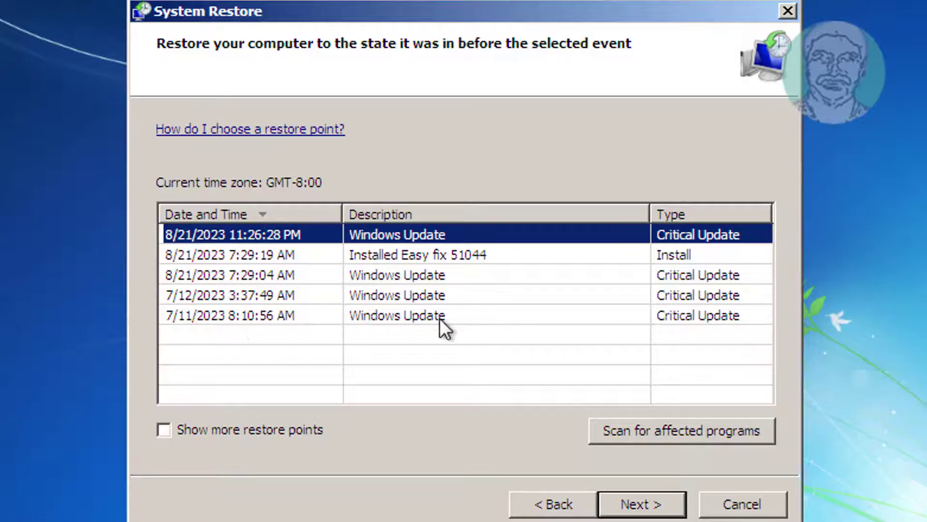
click(410, 316)
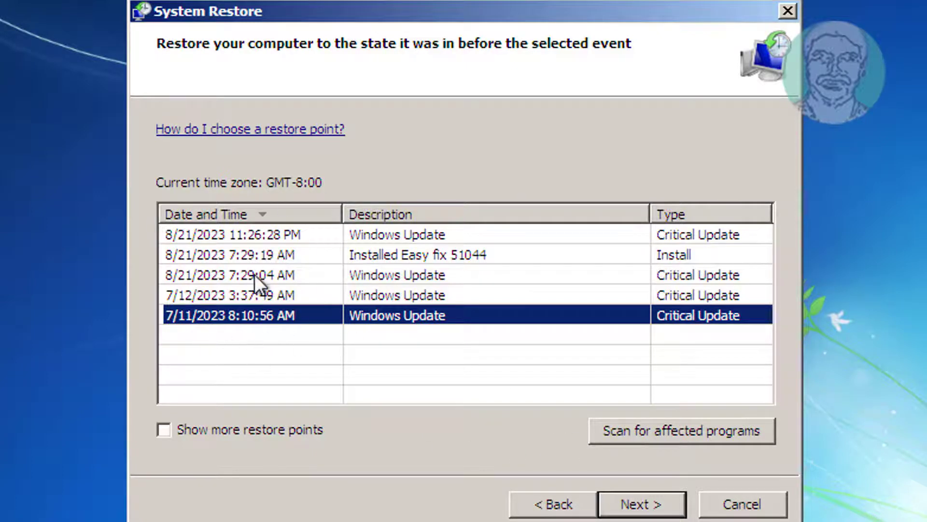
Step: Confirm the 7/11/2023 restore point, finish the wizard, and accept the cannot-be-interrupted warning
click(646, 502)
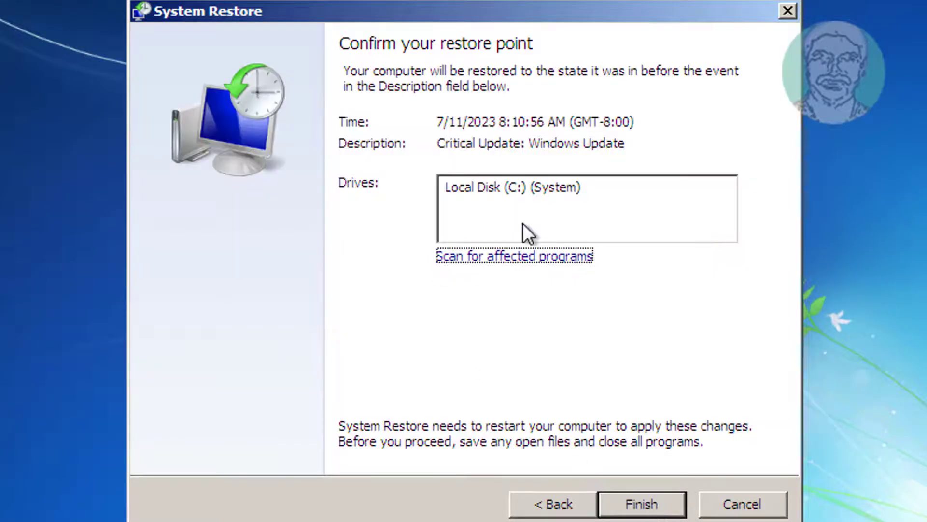
click(649, 502)
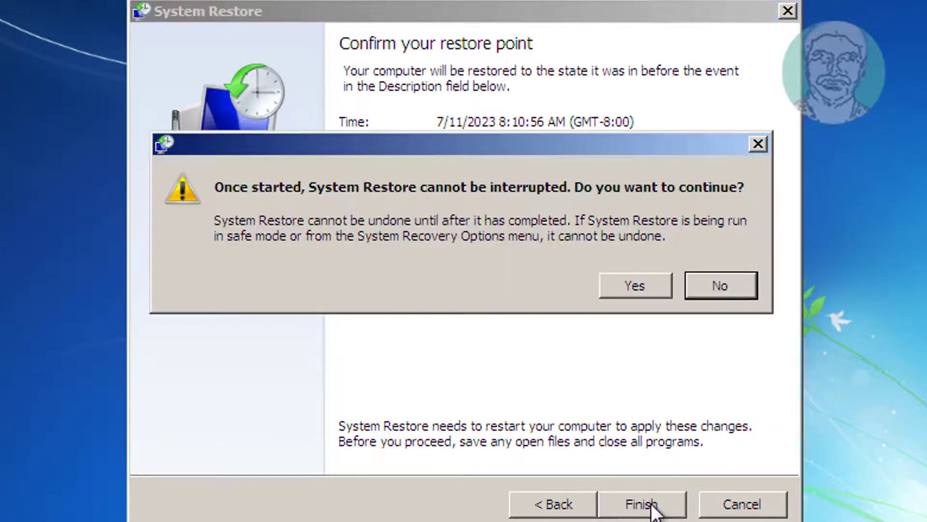
click(633, 285)
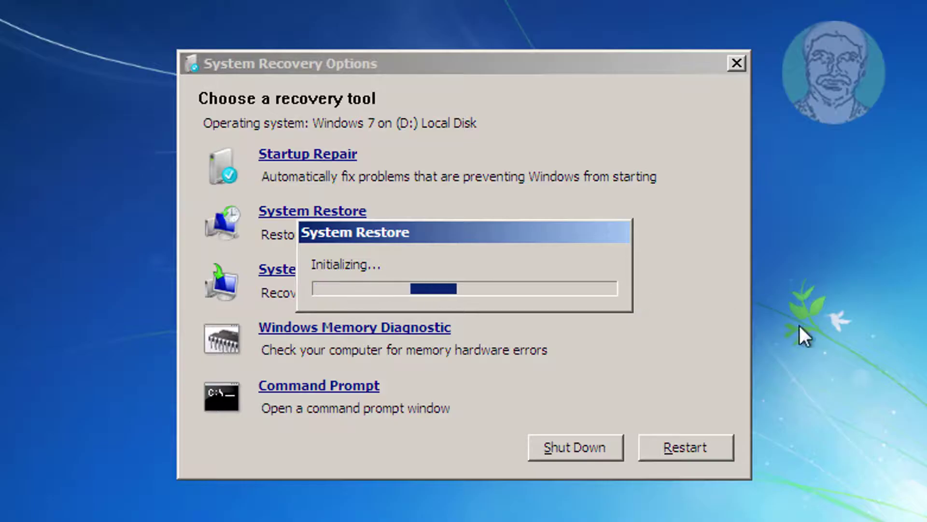